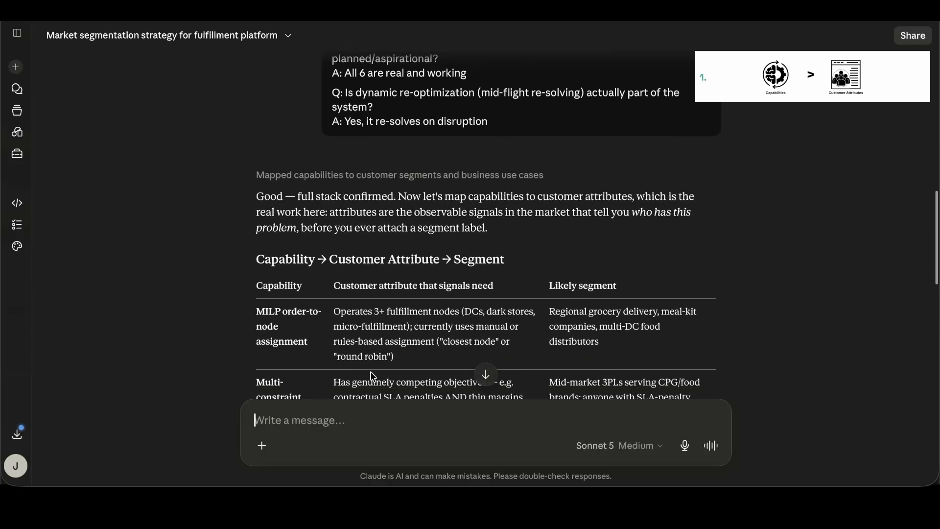
# Step: Read the table mapping each product capability to its customer attribute and likely segment
pyautogui.scroll(-3, 408, 266)
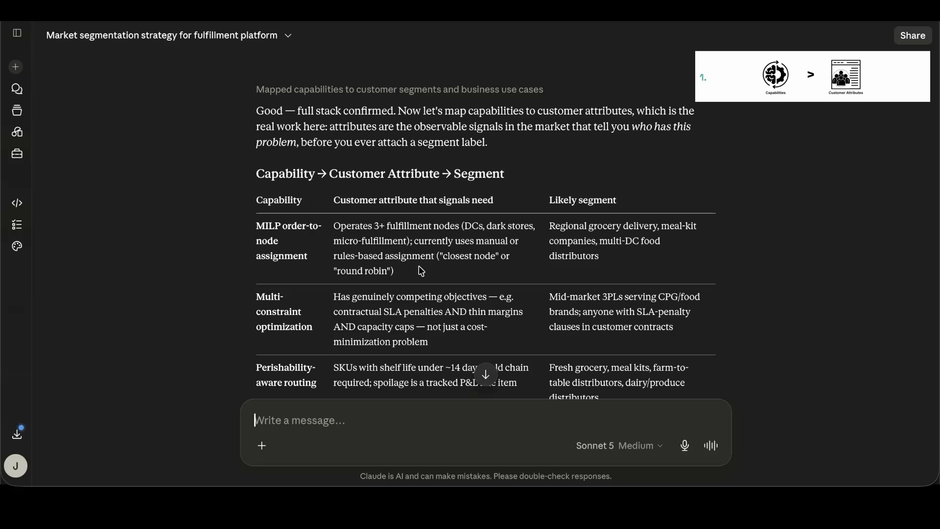
pyautogui.scroll(-1, 421, 271)
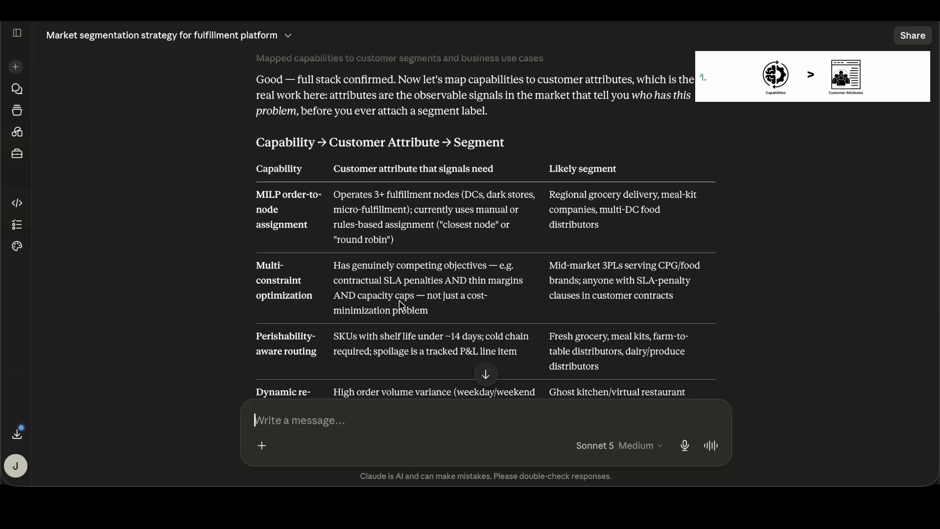
pyautogui.scroll(-1, 426, 297)
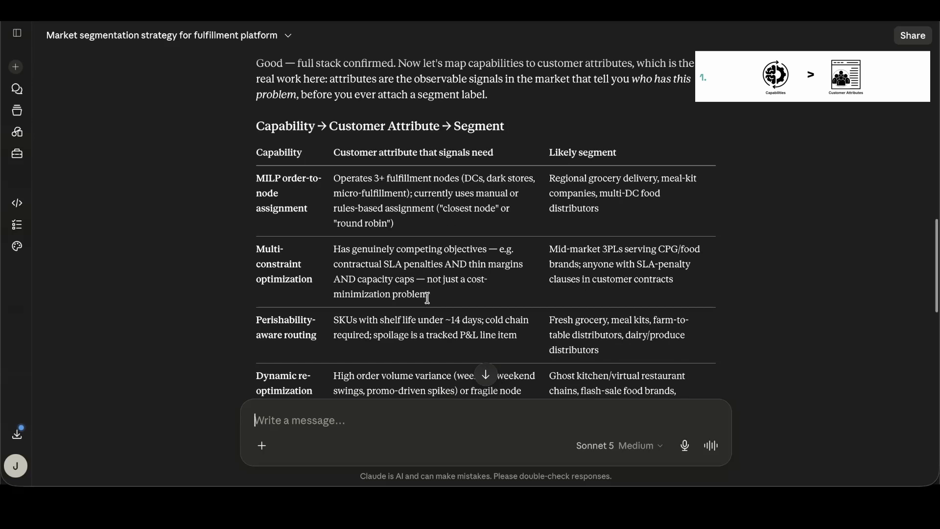
pyautogui.scroll(-1, 427, 298)
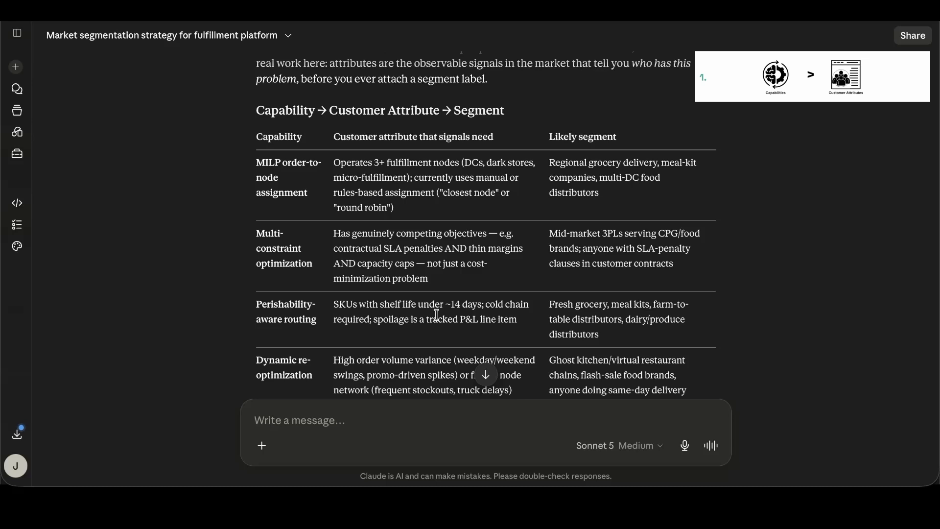
pyautogui.scroll(-1, 436, 315)
pyautogui.scroll(-1, 437, 316)
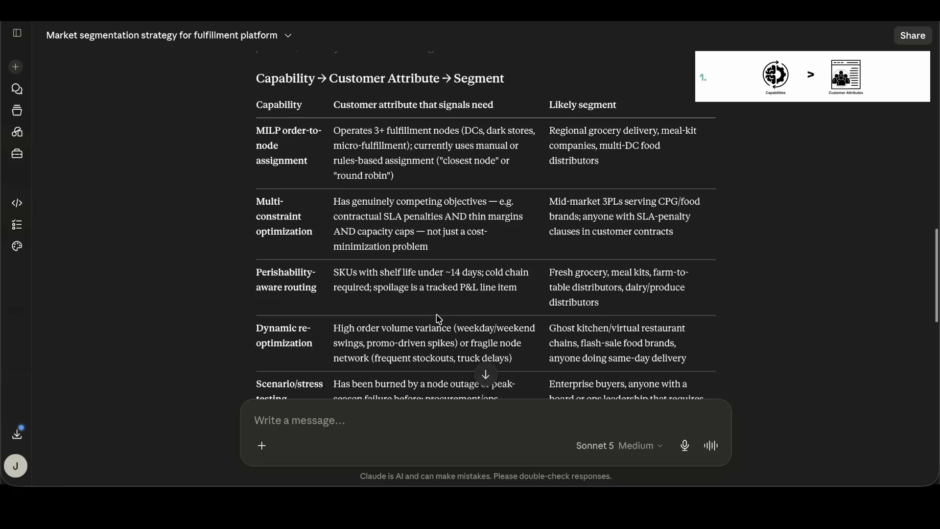
# Step: Prompt for an exhaustive food logistics and 3PL segmentation vector list with names, definitions and extreme contrasts, and review the first vectors
pyautogui.write('Act as an enterprise Go-To-Market Systems Architect specializing in B2B supply chain logistics. I need you to build an exhaustive, comprehensive coordinate system for market segmentation.  Instead of looking at surface-level company demographics, look strictly at the structural variables inherent to moving, processing, tracking, and storing physical inventory.  Analyze the food logistics and 3PL fulfillment space. Systematically identify as many distinct operational vectors as possible that dictate how a company experiences supply chain friction. Do not limit yourself to standard high-level categories—deconstruct the entire lifecycle from cold-chain compliance to labor infrastructure.  For every single vector you identify, you must provide: 1. Vector Name 2. Vector Definition 3. Extreme Contrasts (Explicitly contrasting the polar opposite business models or operational realities at the 1st percentile and the 99th percentile of that specific vector).')
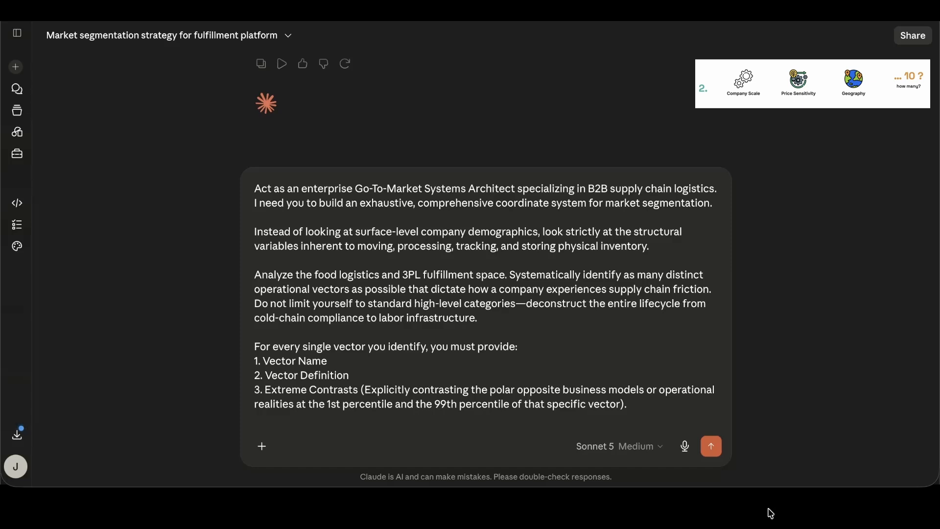
pyautogui.press('Return')
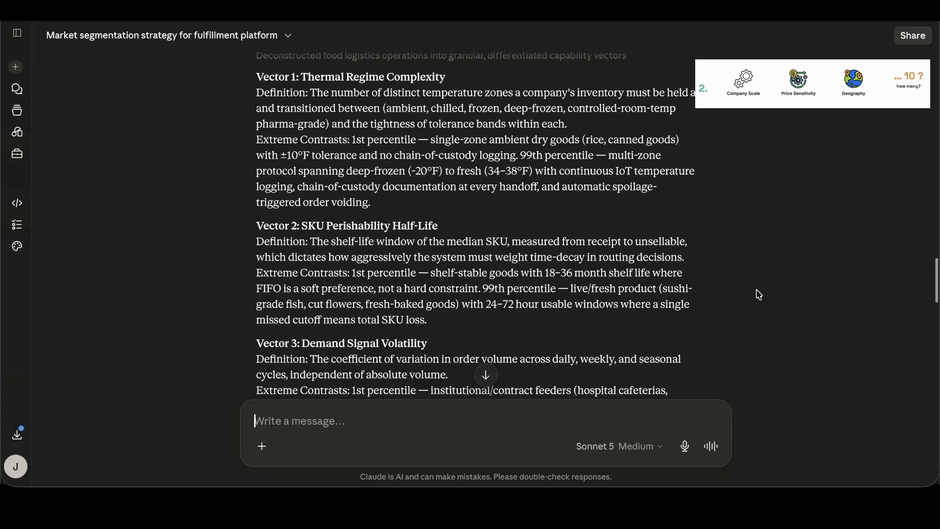
pyautogui.scroll(1, 301, 120)
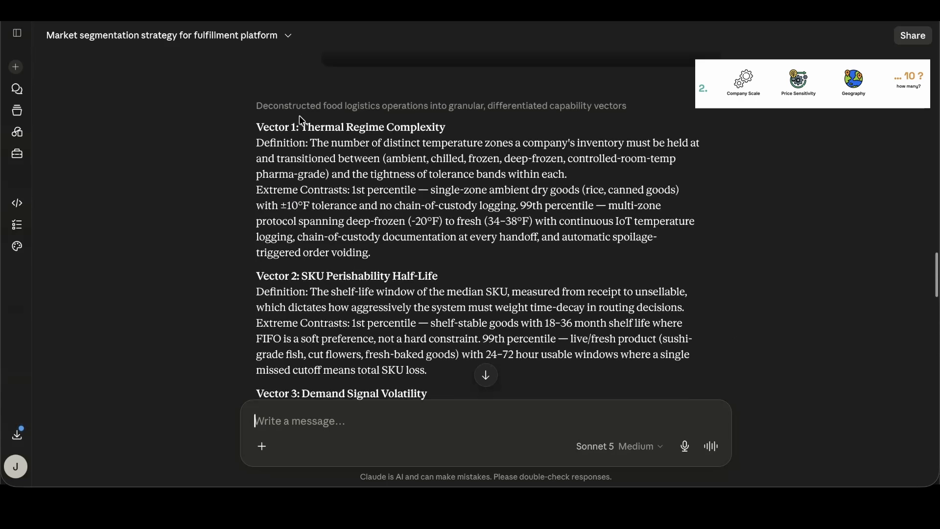
pyautogui.scroll(5, 301, 120)
pyautogui.scroll(-5, 307, 146)
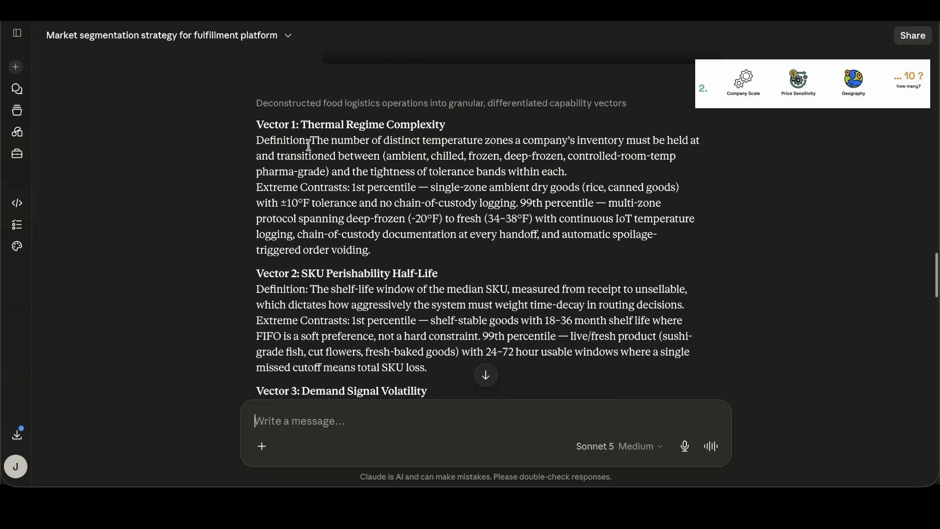
pyautogui.scroll(-3, 308, 145)
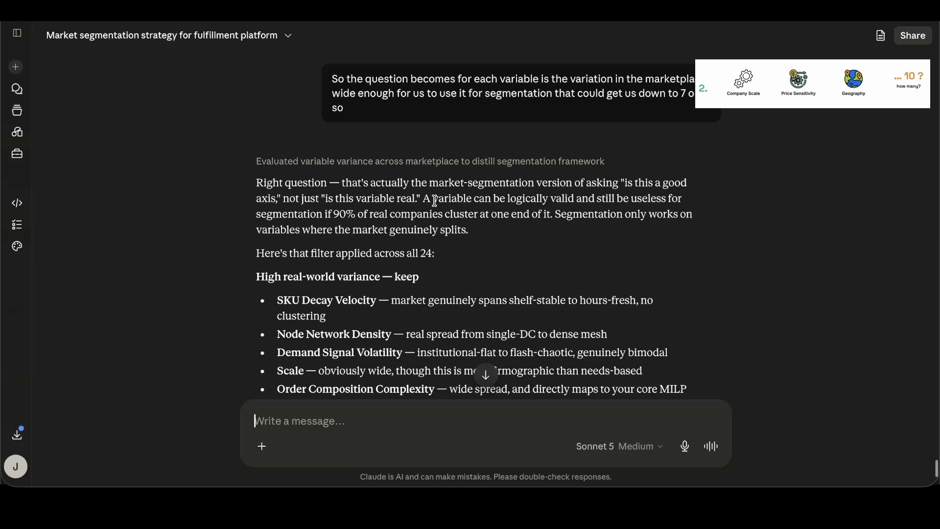
# Step: Review which segmentation variables are kept for high real-world variance and which are cut as redundant or low-variance
pyautogui.scroll(-5, 538, 147)
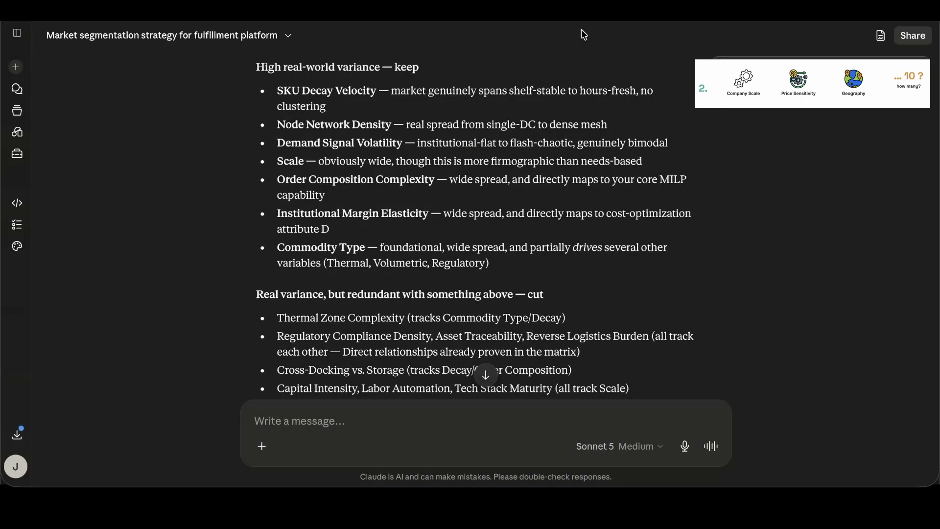
pyautogui.scroll(-1, 325, 297)
pyautogui.scroll(-2, 326, 297)
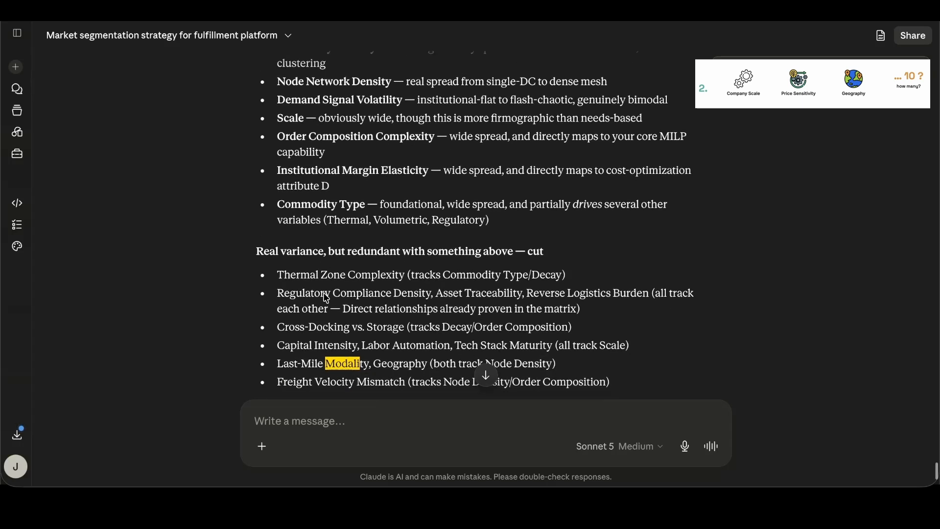
pyautogui.scroll(-3, 326, 297)
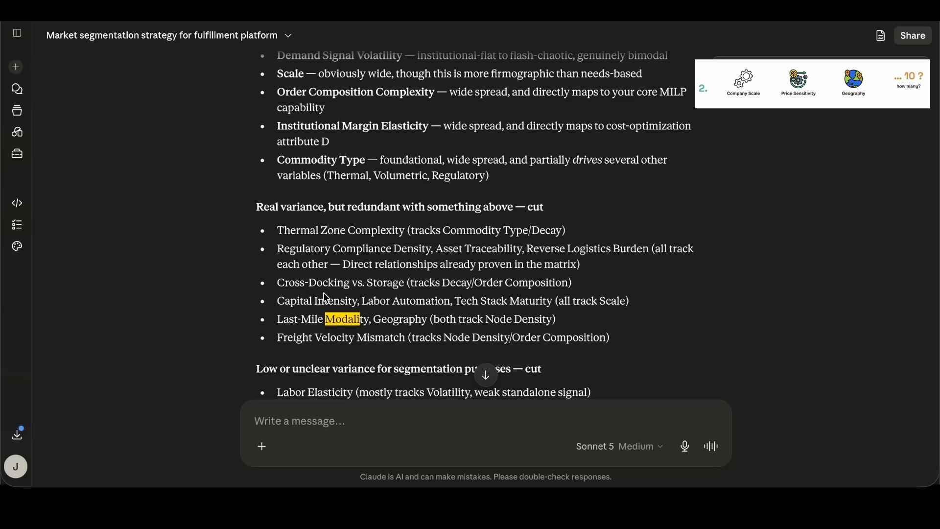
pyautogui.scroll(-5, 326, 297)
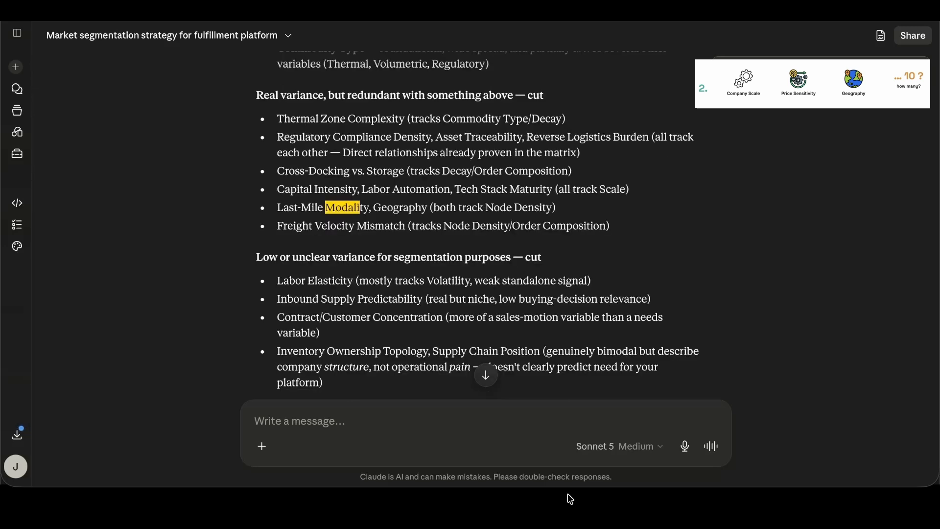
pyautogui.scroll(1, 493, 209)
pyautogui.scroll(-8, 493, 209)
pyautogui.scroll(-2, 493, 209)
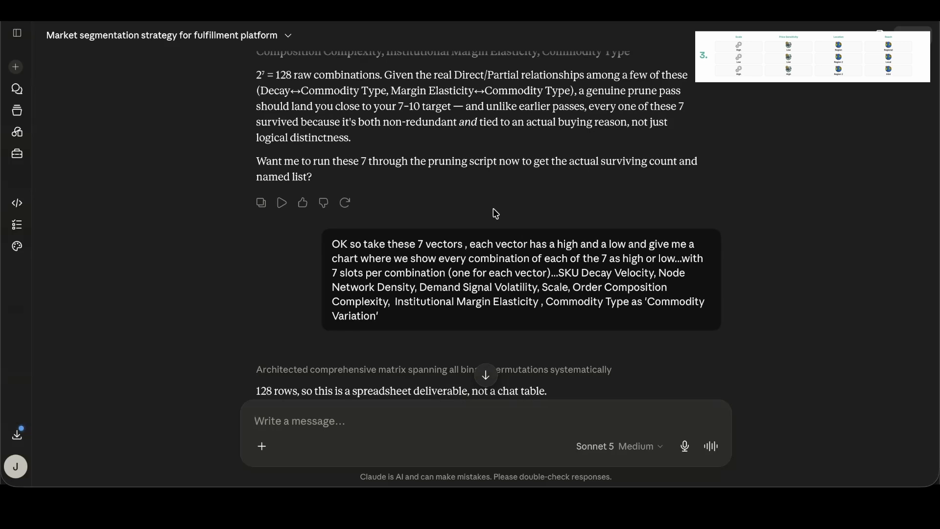
# Step: Open the 128 combinations spreadsheet and examine the High/Low values across its vector columns and rows
pyautogui.scroll(-1, 465, 223)
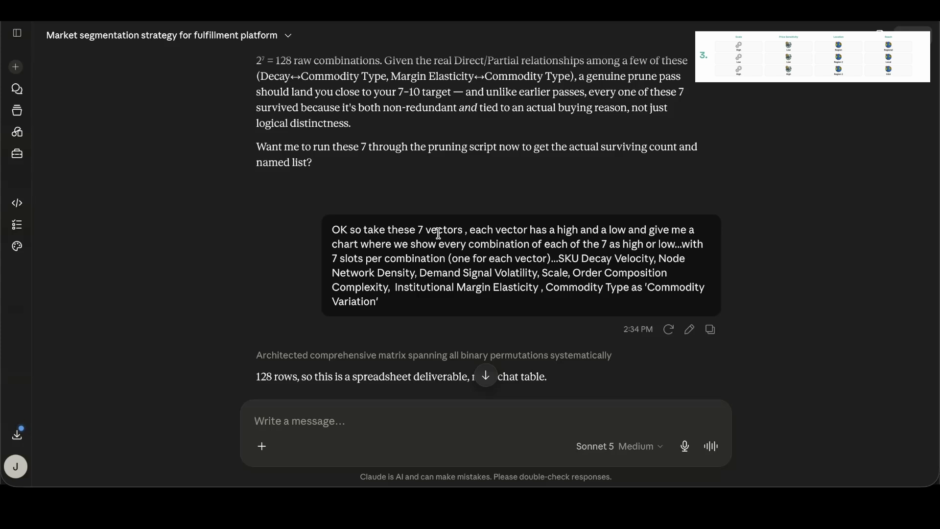
pyautogui.scroll(-6, 438, 234)
pyautogui.click(418, 350)
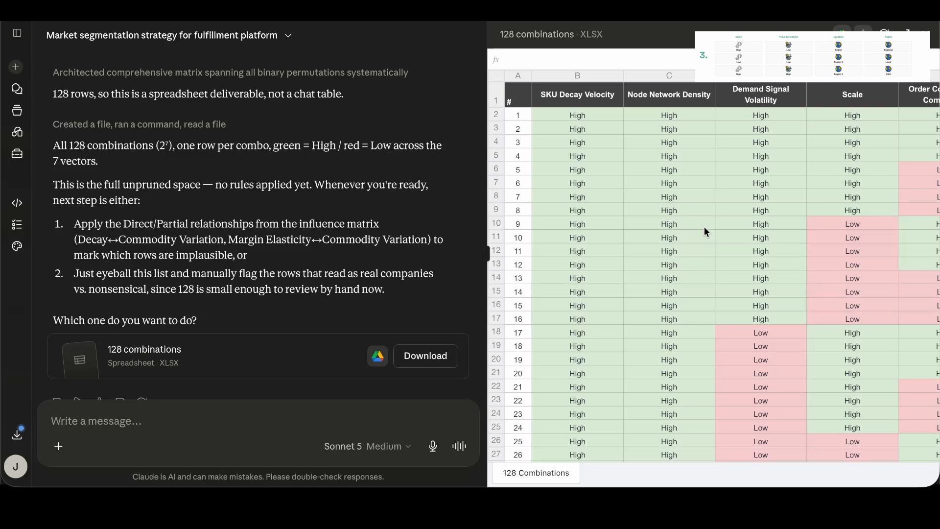
pyautogui.hscroll(5, 704, 228)
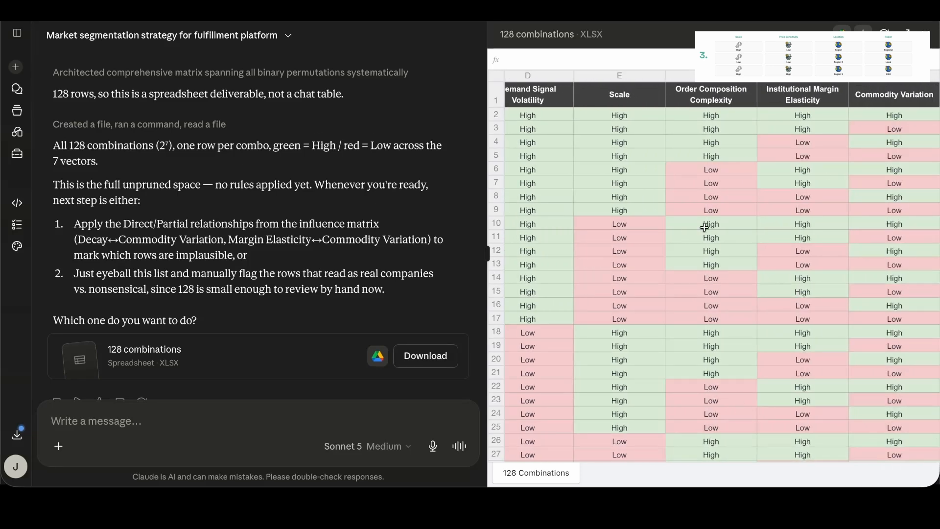
pyautogui.hscroll(-3, 704, 226)
pyautogui.hscroll(-1, 704, 228)
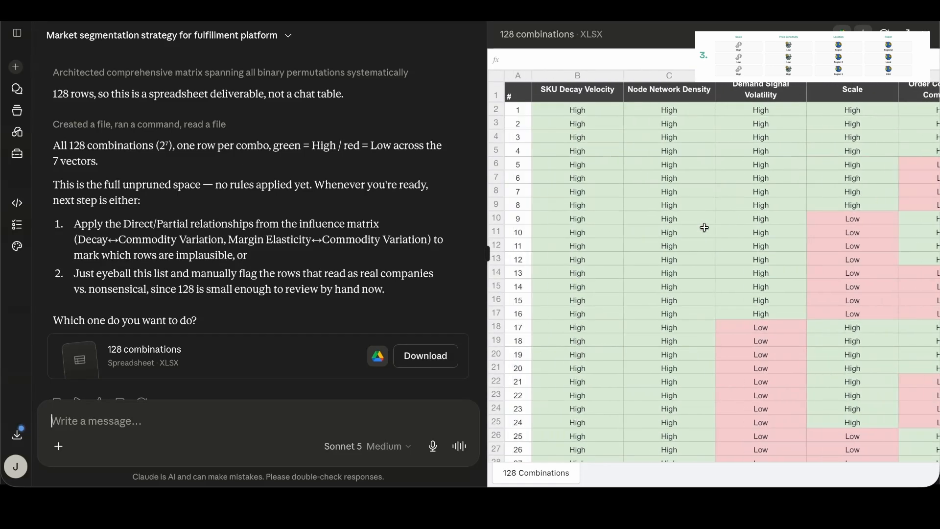
pyautogui.scroll(-9, 704, 228)
pyautogui.scroll(-13, 705, 228)
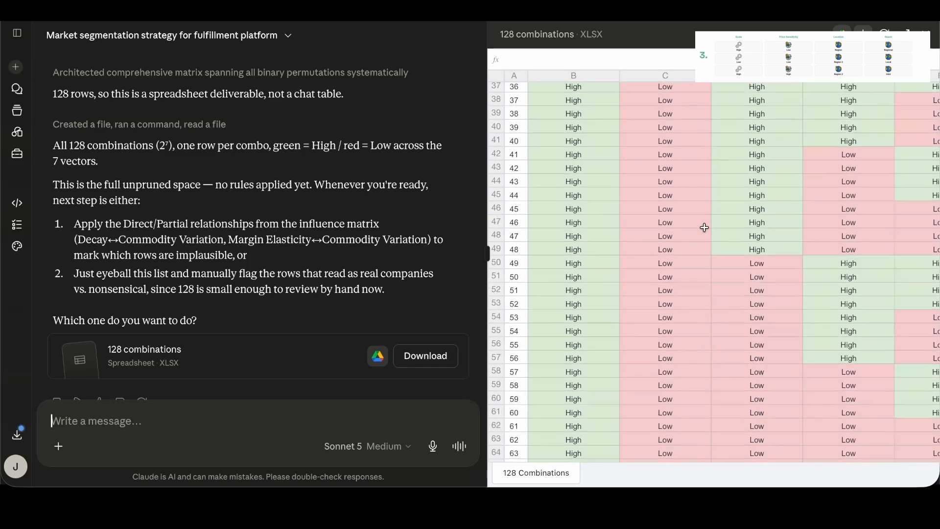
pyautogui.scroll(-10, 704, 227)
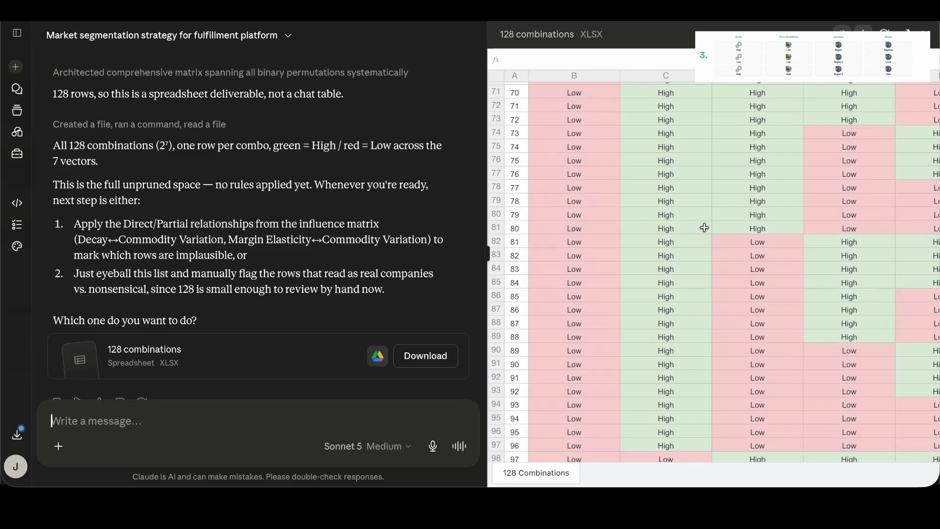
pyautogui.scroll(20, 705, 227)
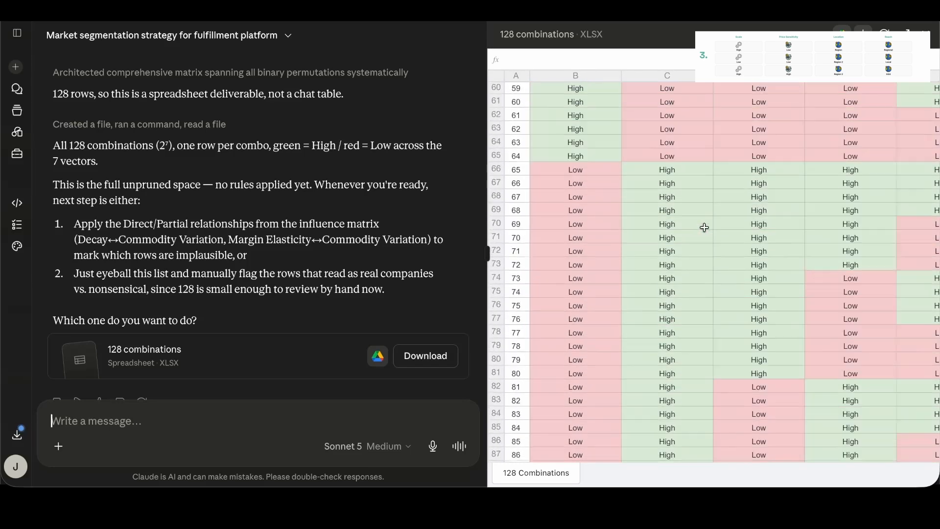
pyautogui.scroll(5, 704, 228)
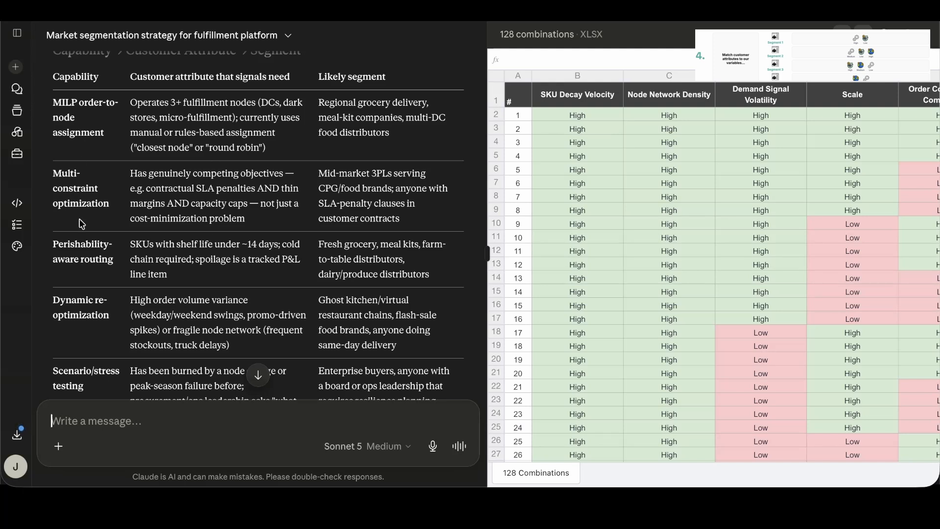
# Step: Send a prompt recalling the customer attributes identified earlier from the product capabilities, and review the answer for attributes A to D
pyautogui.write("Ok remember our customer attributes we identified from our product capabilities earlier...For Each customer attribute...loop through all 128 combinations of variable positions we created...determine if each of the 7 variable positions in the combination has any relevance to customer attribute...if it does add that variable combination's designated index number from column A to a list of variable combinations for the customer attribute. Display each of the 4 customer attributes with its list of variable combination index numbers and create a summary for each customer attribute.")
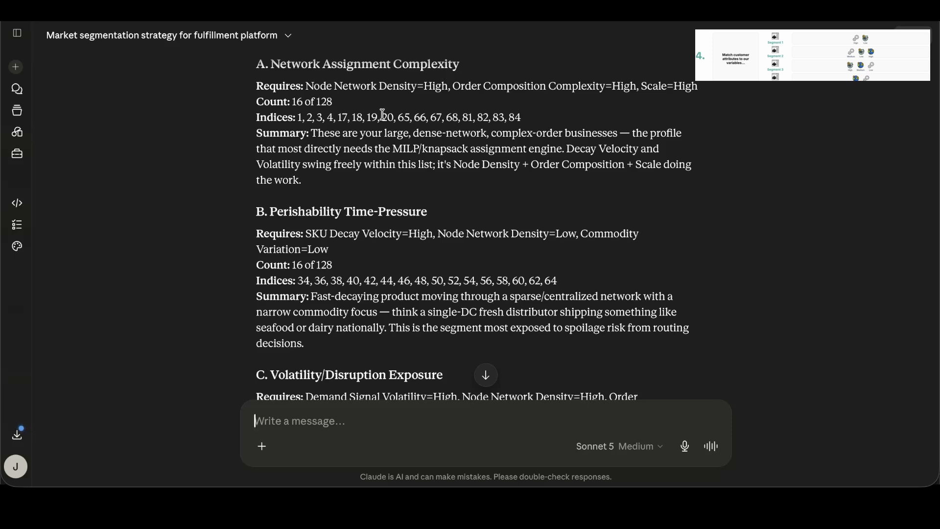
pyautogui.scroll(-1, 377, 261)
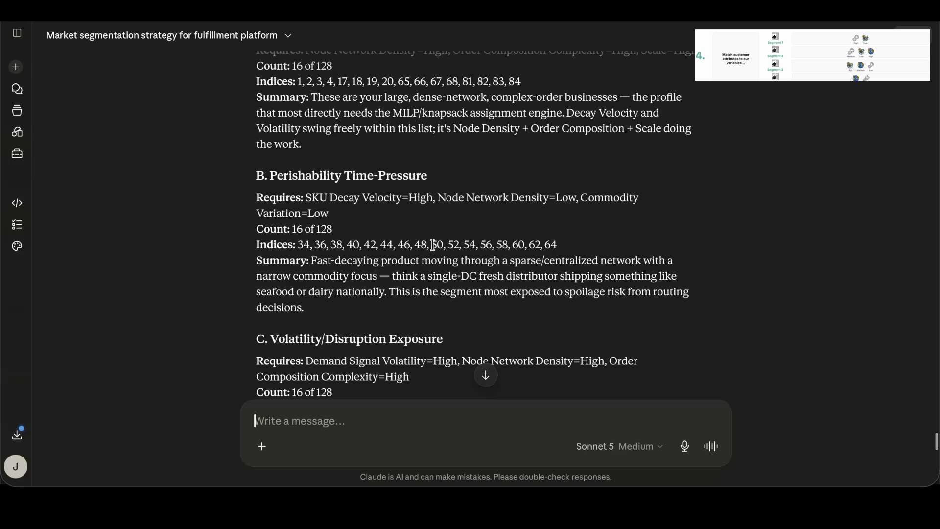
pyautogui.scroll(-3, 322, 237)
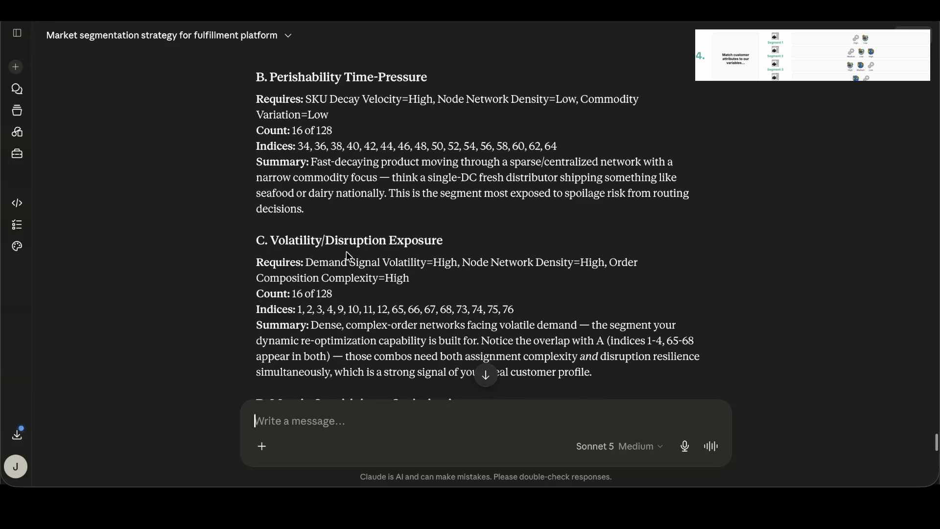
pyautogui.scroll(-5, 348, 256)
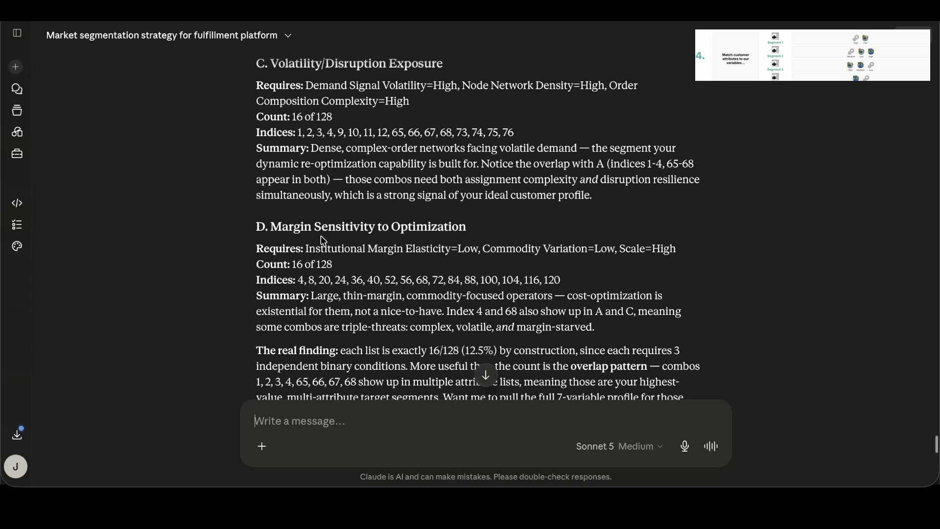
pyautogui.scroll(-9, 321, 236)
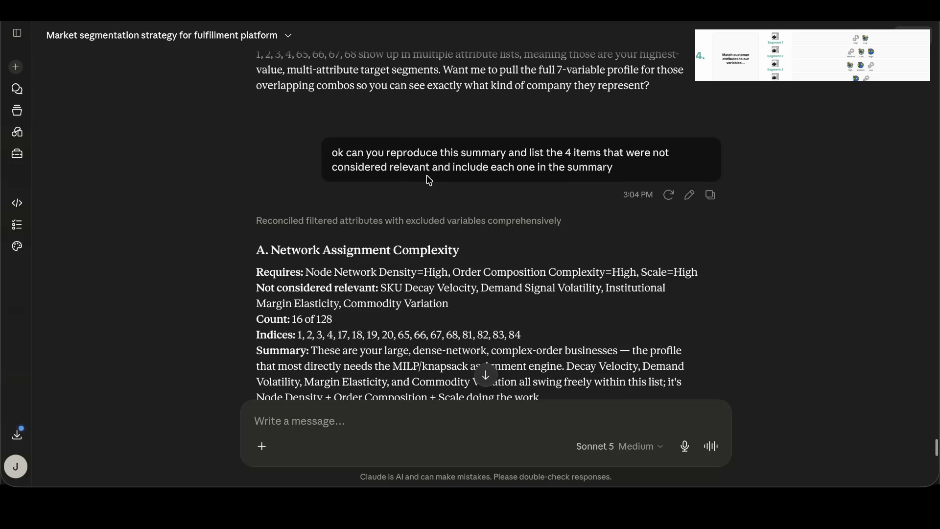
# Step: Read the reproduced attribute summary with the variables not considered relevant, and open the Attribute segments spreadsheet
pyautogui.scroll(-2, 426, 175)
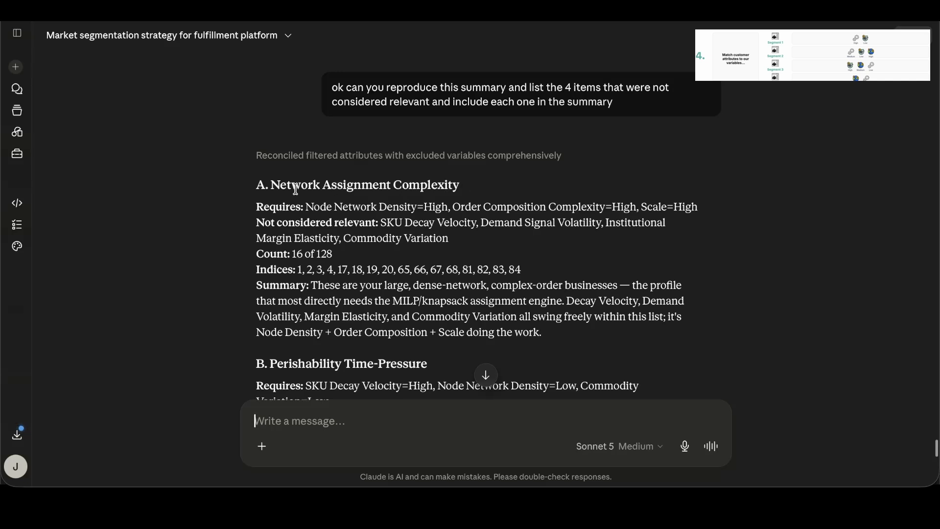
pyautogui.scroll(-3, 412, 243)
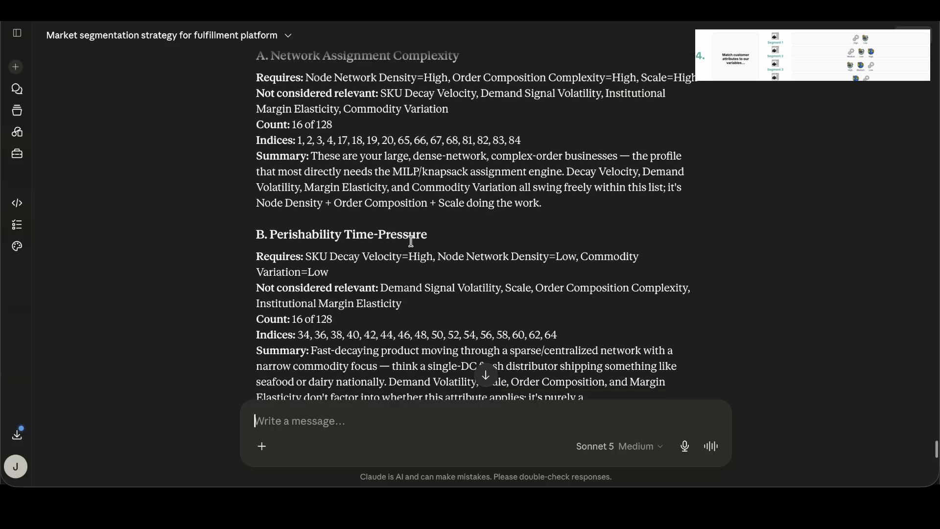
pyautogui.scroll(2, 413, 244)
pyautogui.scroll(-10, 412, 239)
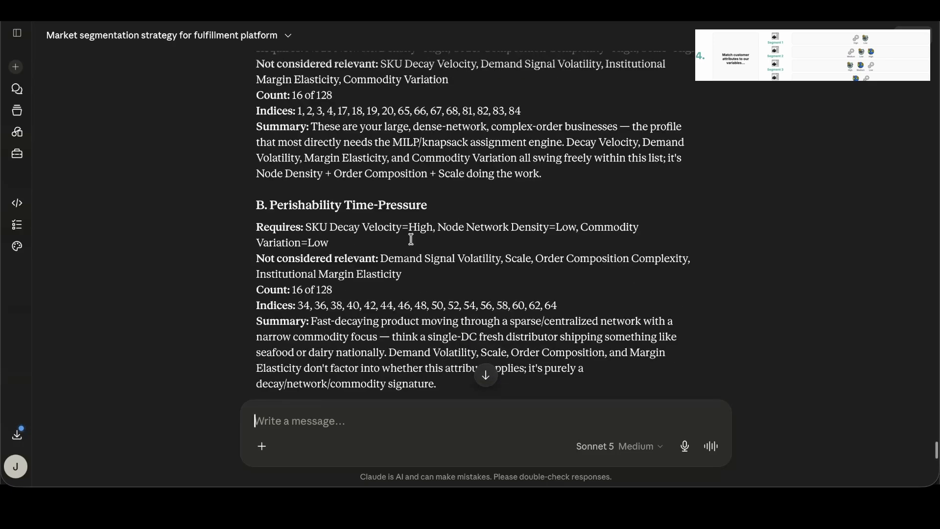
pyautogui.scroll(-10, 412, 240)
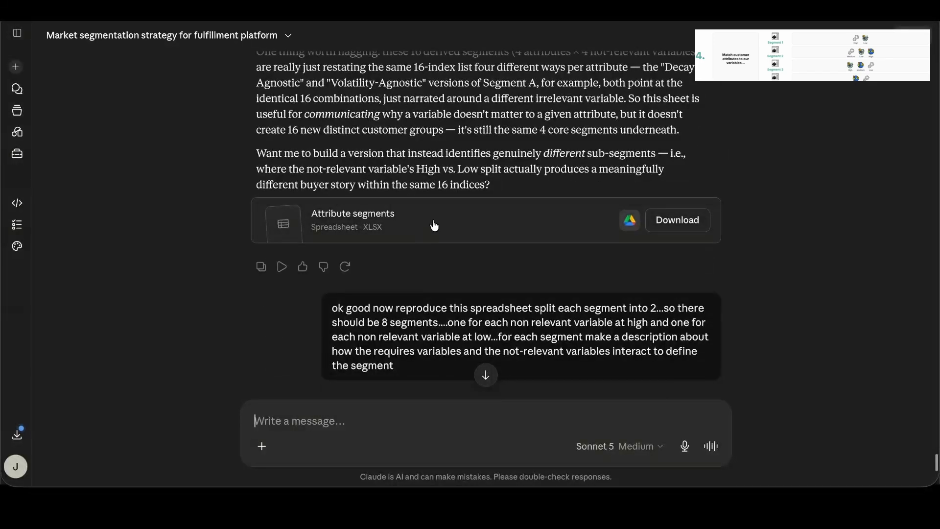
pyautogui.click(429, 226)
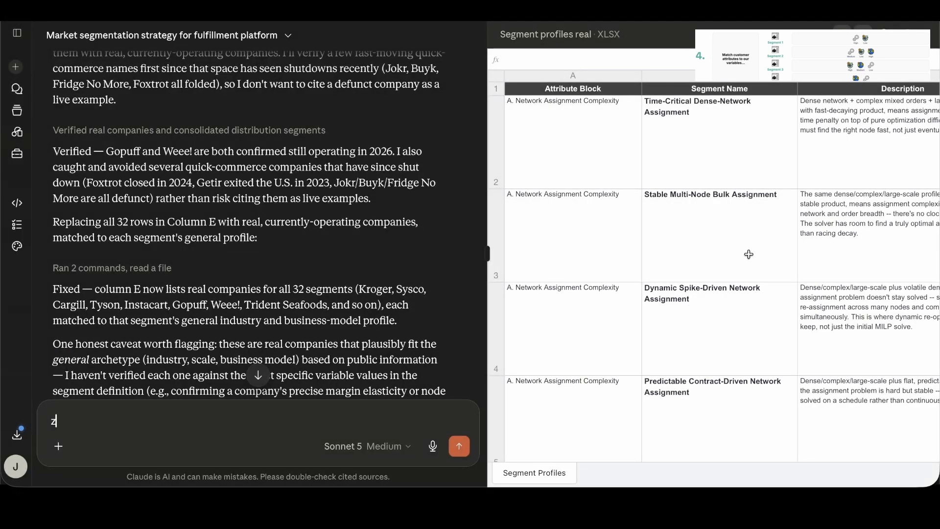
# Step: Examine the attribute block, segment name and description columns of the Segment profiles real spreadsheet
pyautogui.hscroll(2, 749, 254)
pyautogui.hscroll(-2, 748, 254)
pyautogui.hscroll(3, 748, 254)
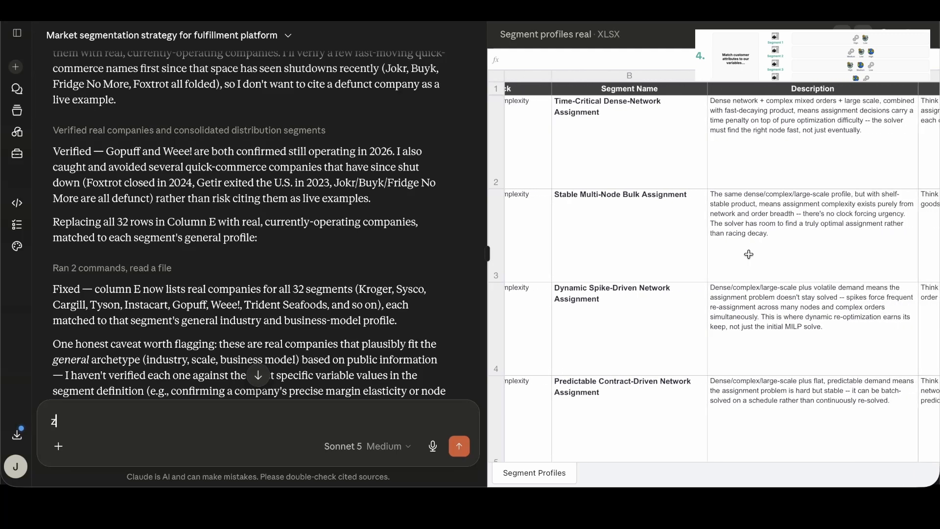
pyautogui.hscroll(-3, 748, 254)
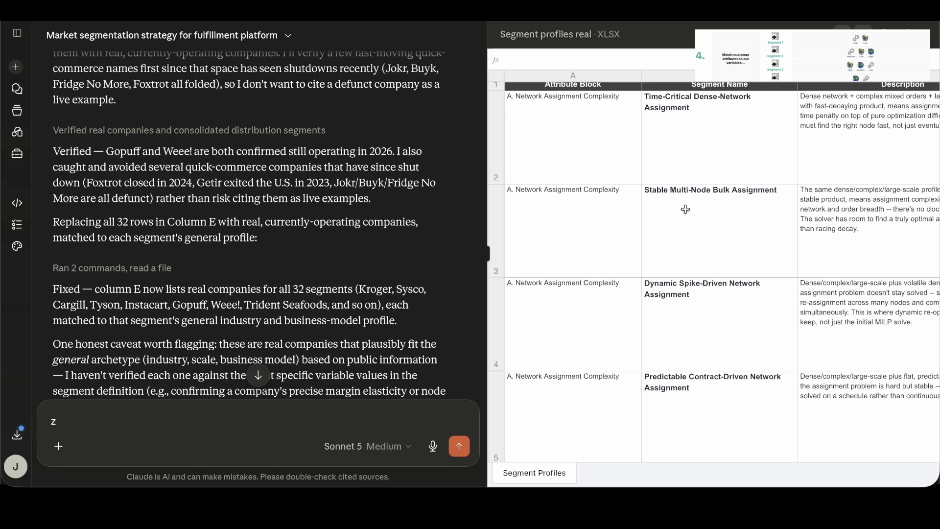
# Step: Examine the first segment names in the Segment profiles real spreadsheet together with their Company Example and 5 Illustrative Companies columns
pyautogui.scroll(1, 685, 209)
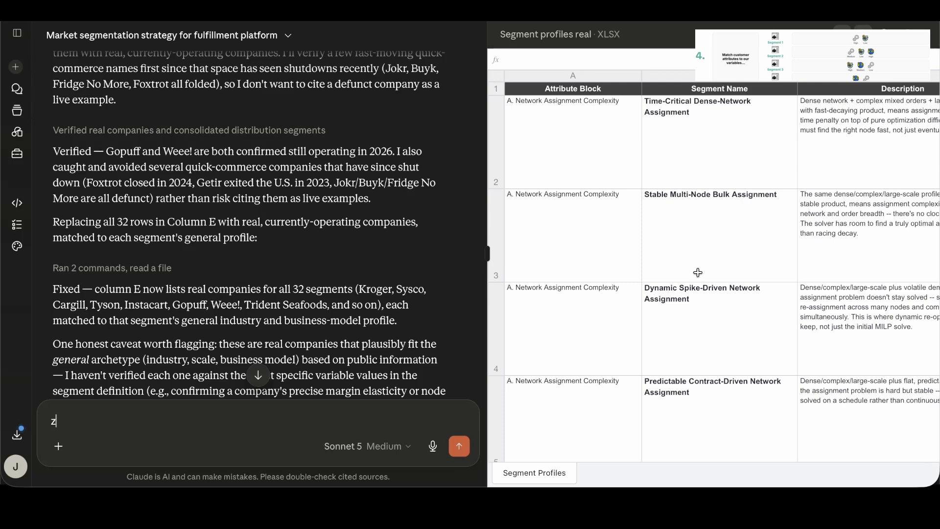
pyautogui.scroll(-2, 690, 268)
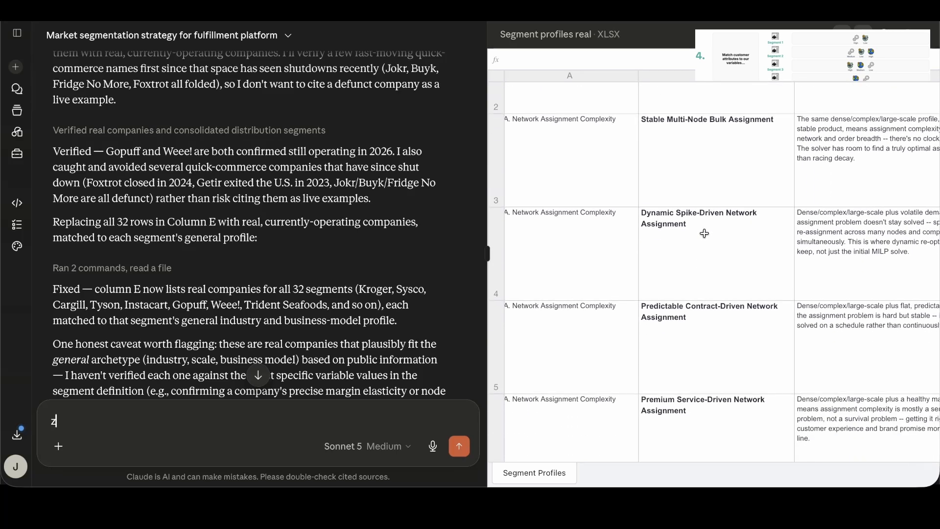
pyautogui.scroll(3, 704, 233)
pyautogui.hscroll(3, 704, 233)
pyautogui.hscroll(5, 704, 233)
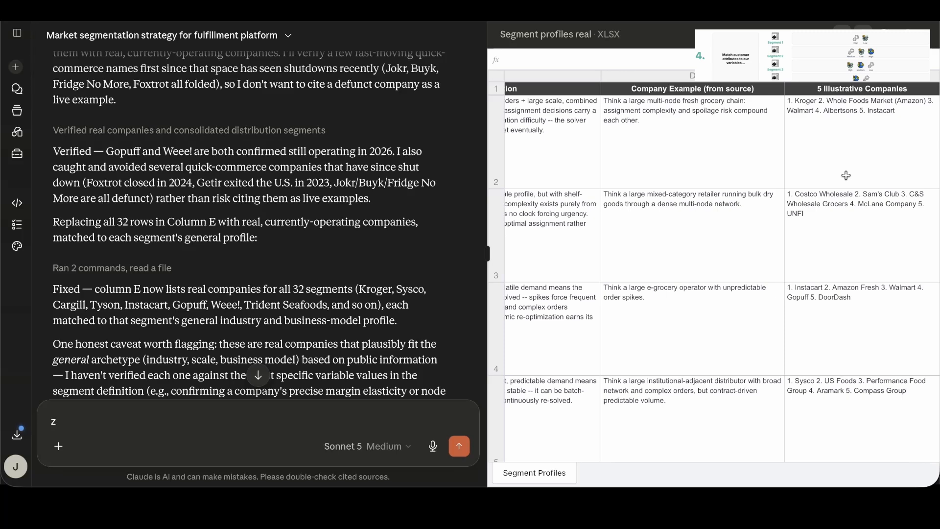
# Step: Review how segments are grouped by Attribute Block, from Network Assignment Complexity through the perishability time-pressure rows, and return to the first row
pyautogui.hscroll(-10, 845, 176)
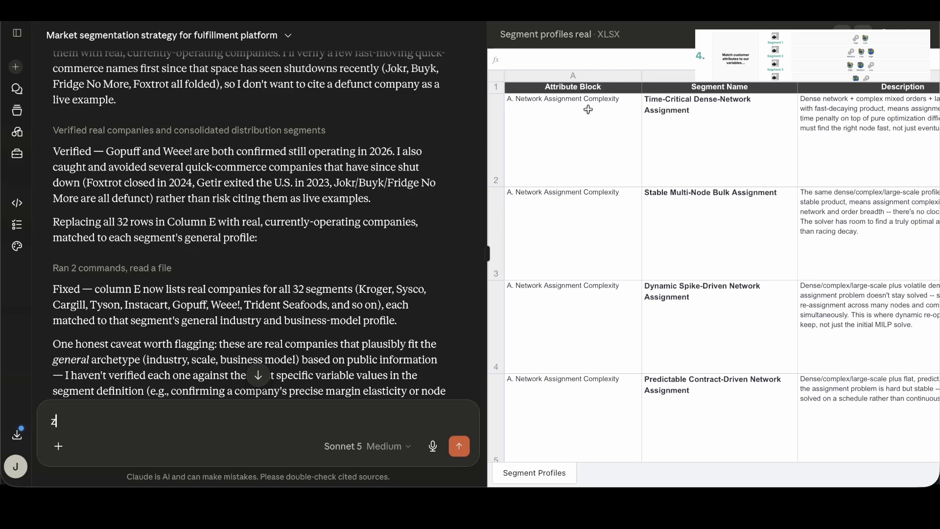
pyautogui.scroll(-10, 596, 187)
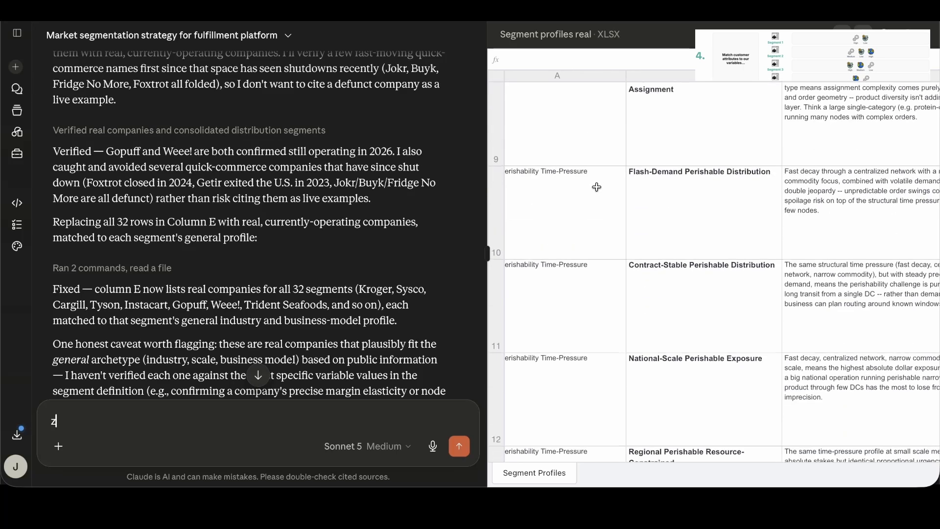
pyautogui.scroll(-2, 596, 187)
pyautogui.scroll(10, 596, 187)
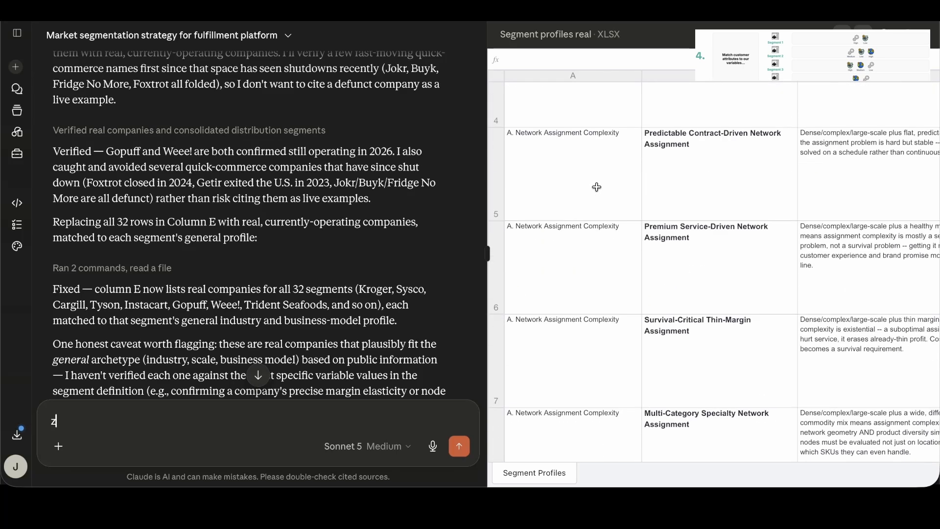
pyautogui.scroll(1, 596, 187)
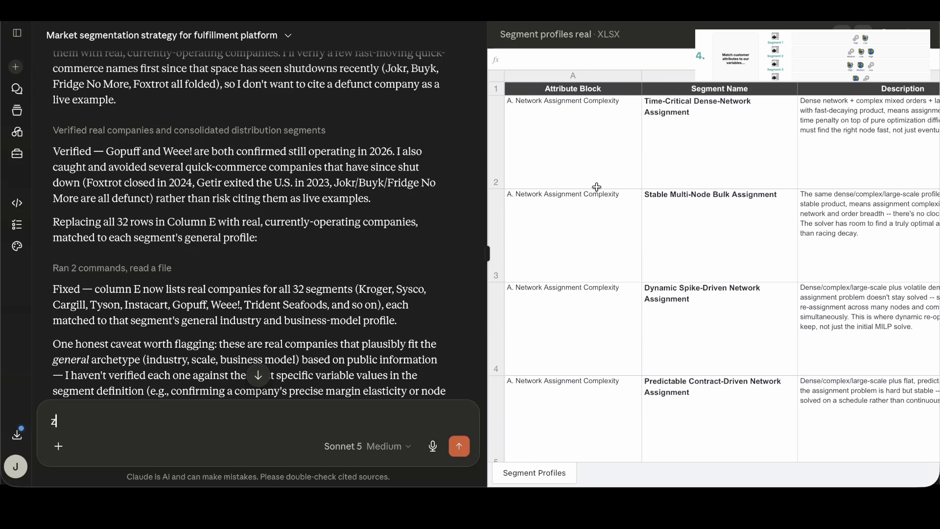